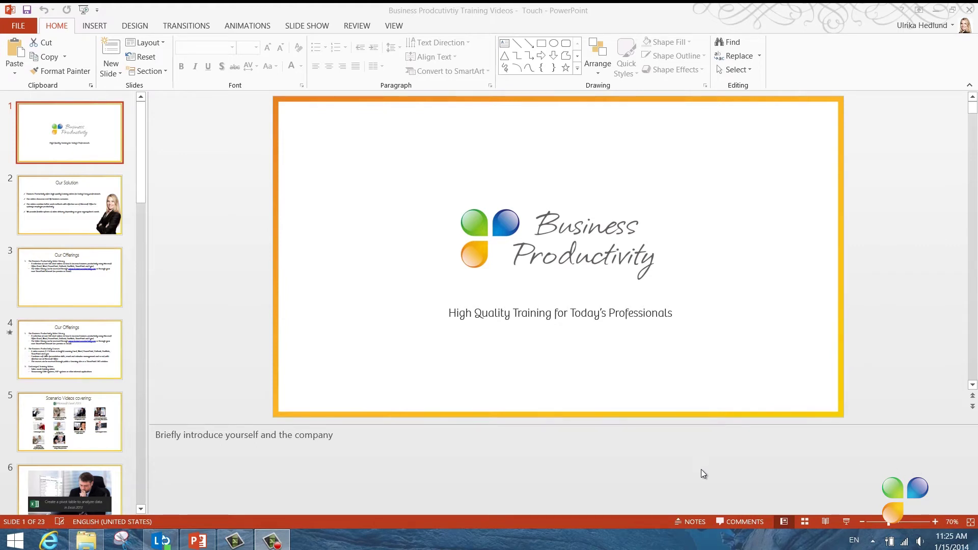
# Step: Select the slide 2 thumbnail, 'Our Solution', to show it with its speaker notes
pyautogui.click(65, 215)
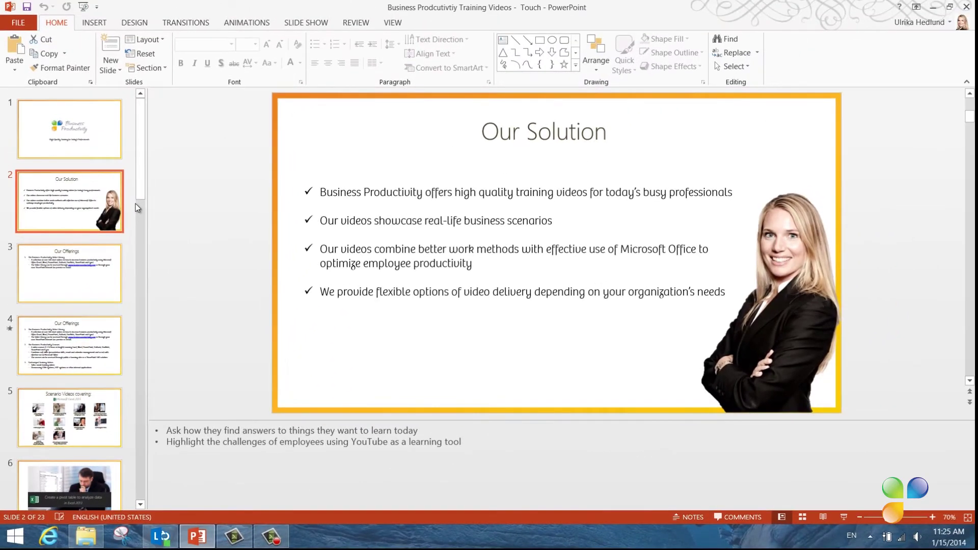
pyautogui.moveTo(140, 170); pyautogui.dragTo(164, 324)
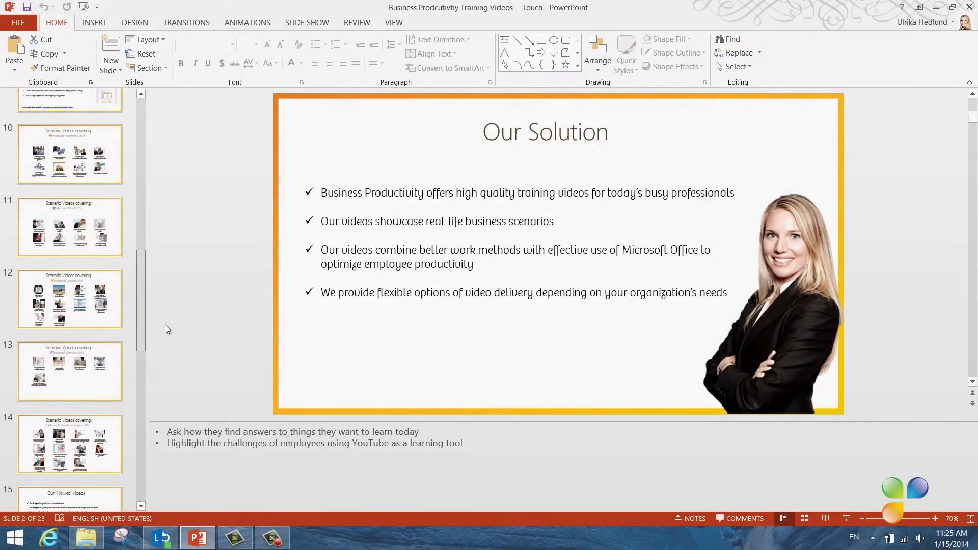
pyautogui.scroll(-1, 164, 325)
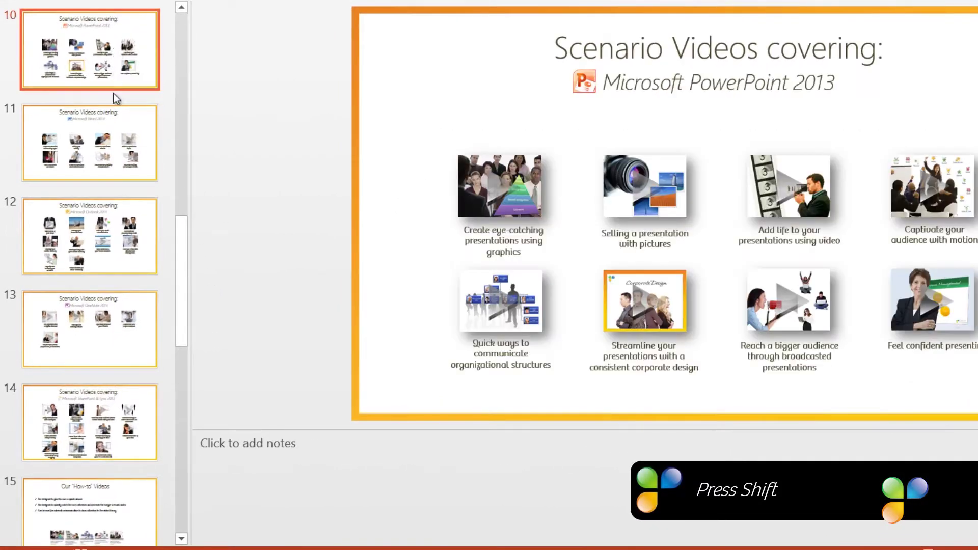
# Step: Select slides 10 through 14 and mark them as hidden slides
pyautogui.keyDown('shift'); pyautogui.click(108, 413); pyautogui.keyUp('shift')
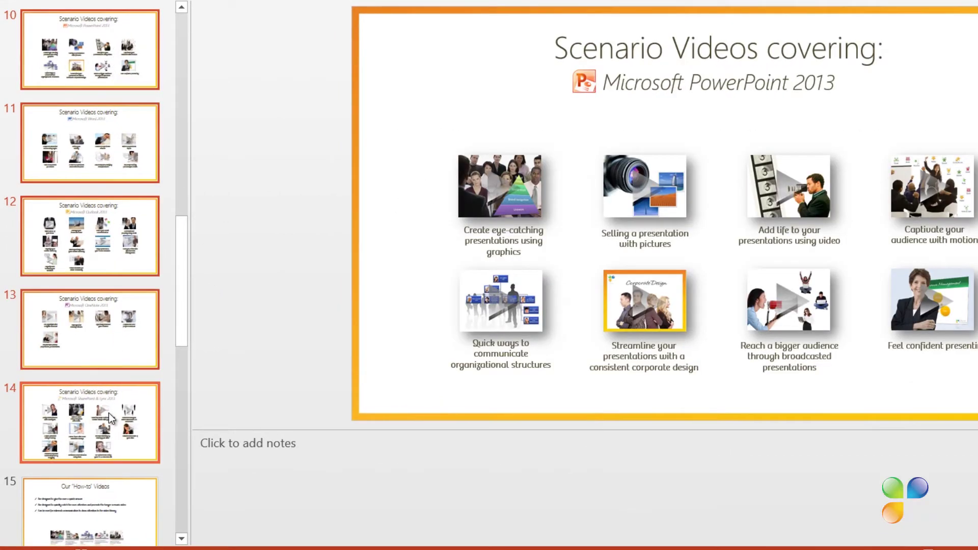
pyautogui.rightClick(109, 412)
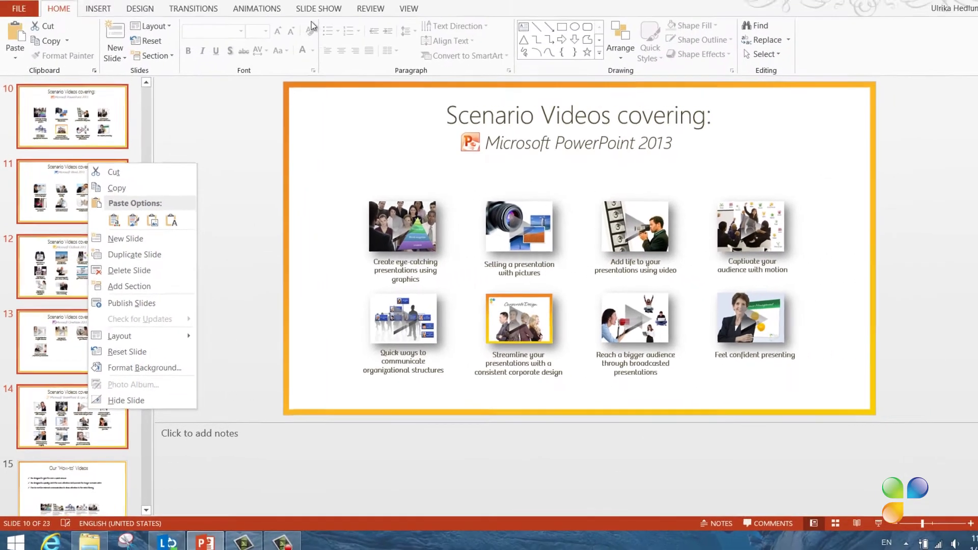
pyautogui.click(306, 21)
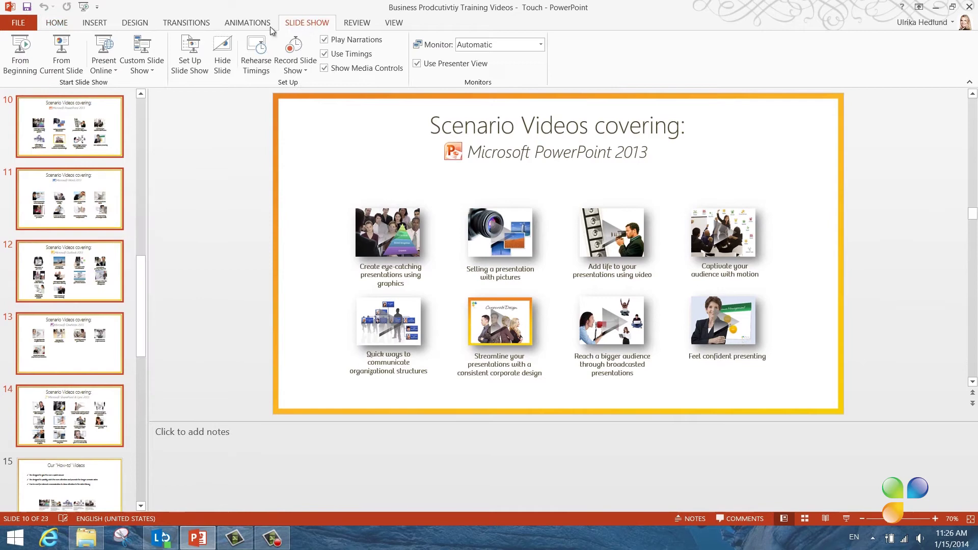
pyautogui.click(223, 65)
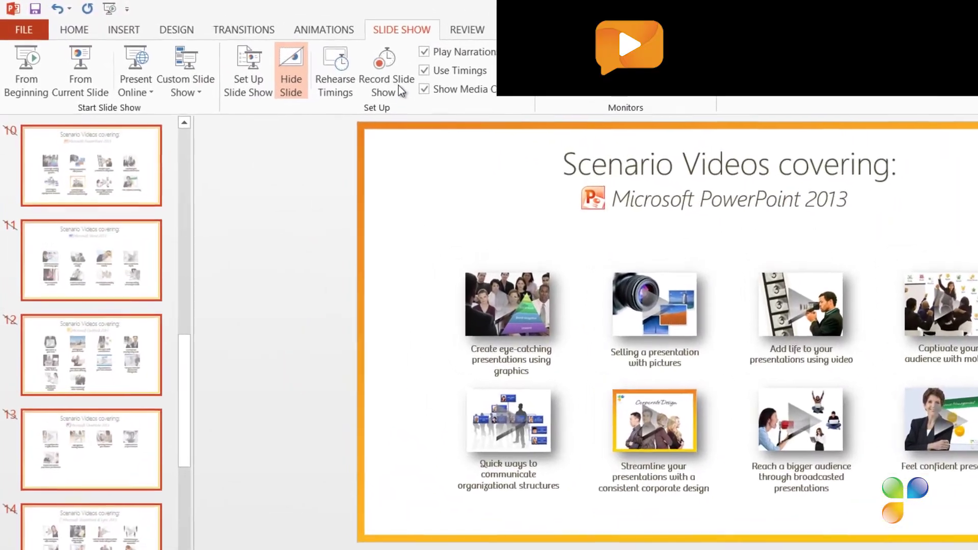
# Step: Clear the rehearsed timings on all slides from the Record Slide Show menu
pyautogui.click(406, 81)
pyautogui.moveTo(458, 154)
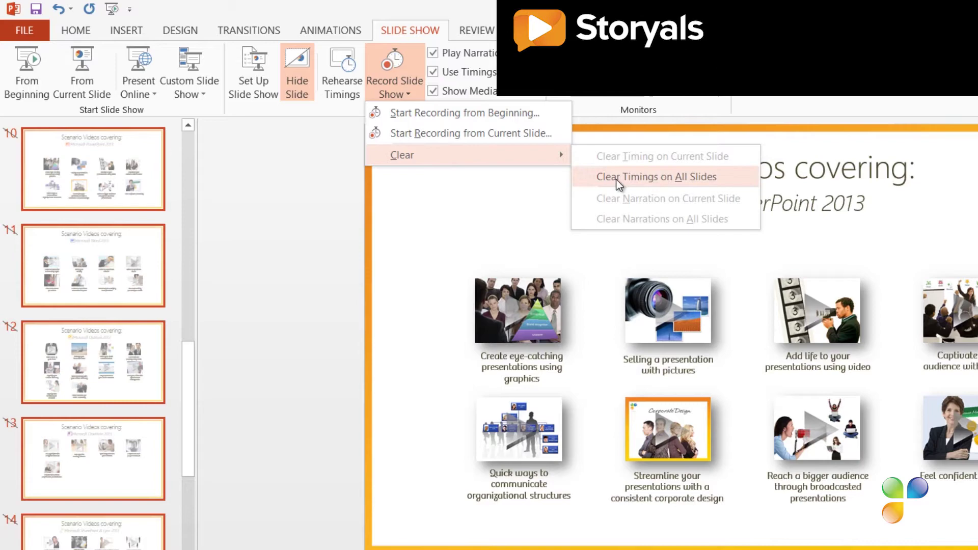
pyautogui.click(620, 177)
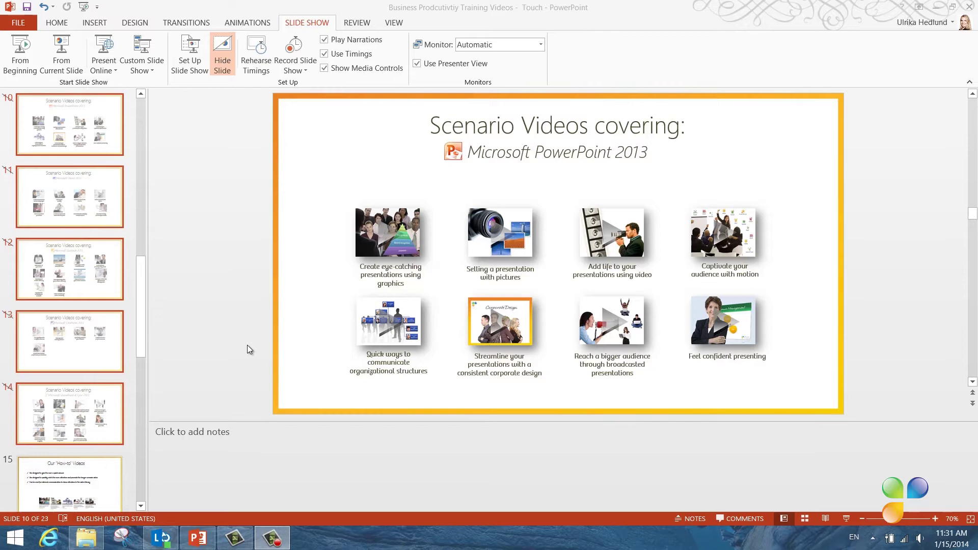
# Step: Set Windows projection to Duplicate, then select only slide 10
pyautogui.press('super+p')
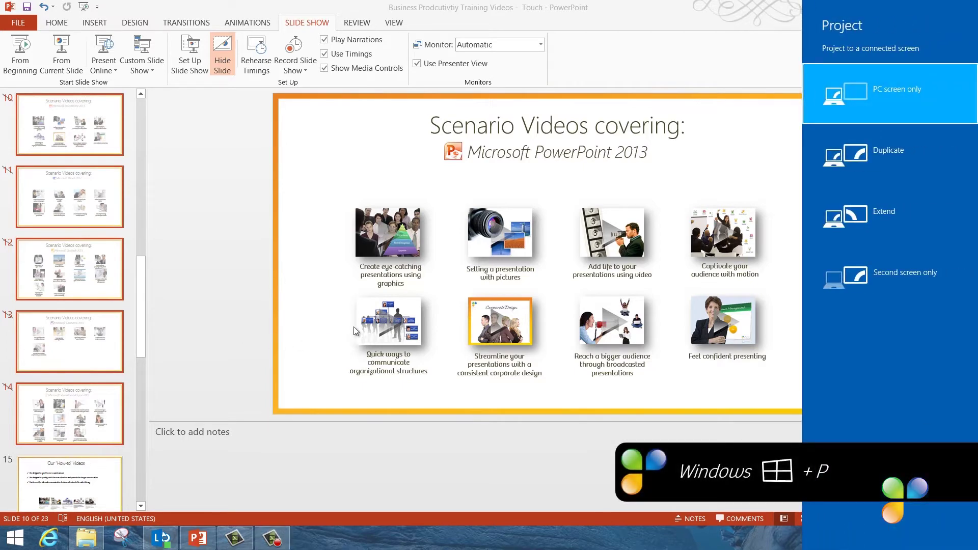
pyautogui.click(891, 156)
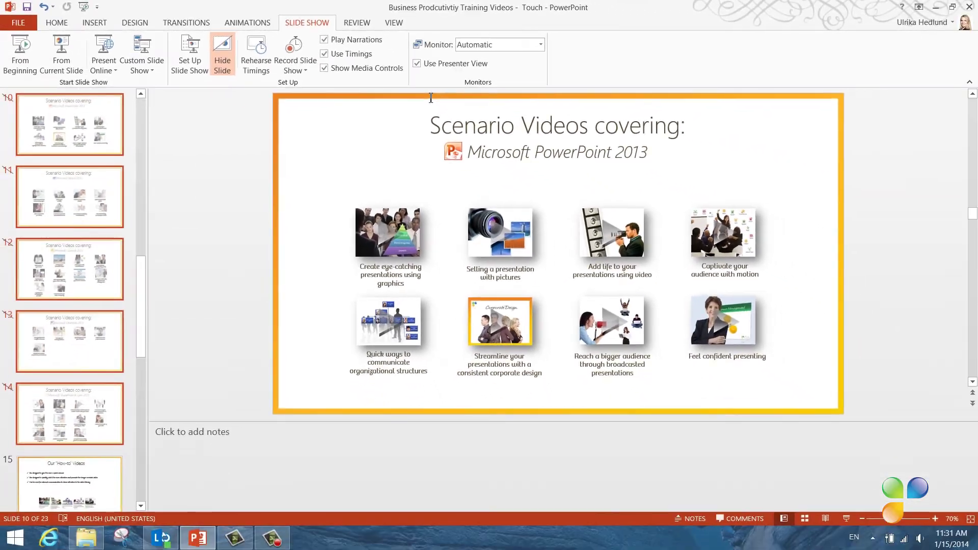
pyautogui.click(141, 331)
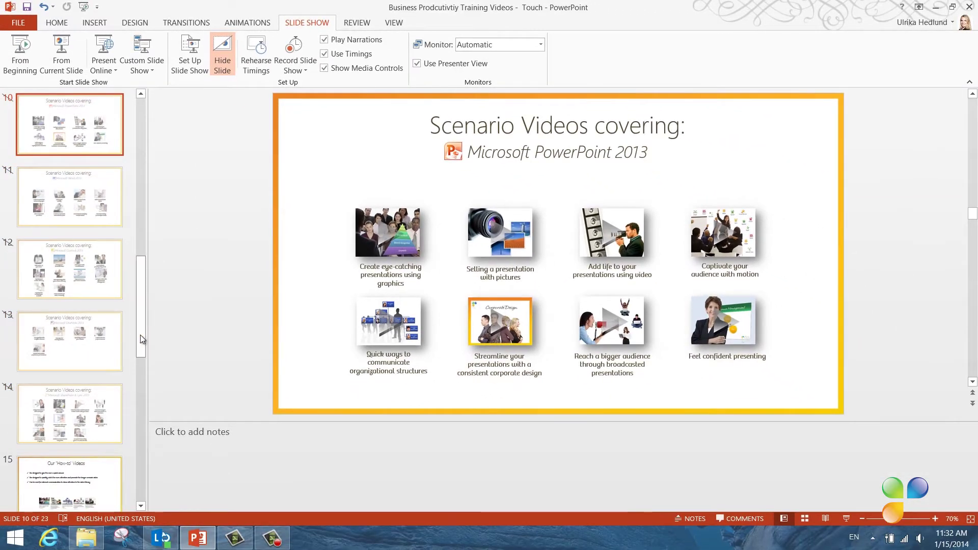
# Step: Scroll the thumbnails to the top and select slide 1, the title slide
pyautogui.moveTo(140, 335); pyautogui.dragTo(146, 137)
pyautogui.click(96, 131)
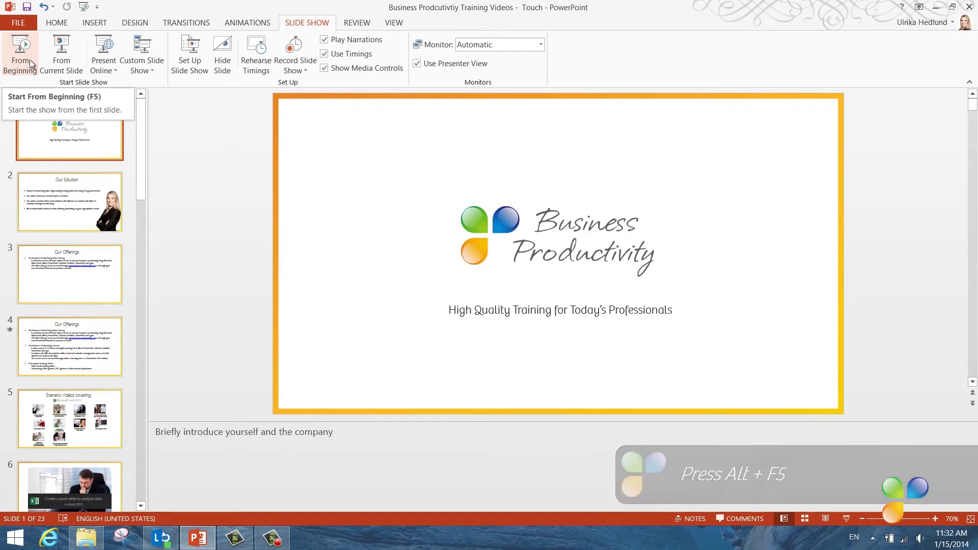
# Step: Start the slide show from slide 1 in Presenter View with Alt+F5
pyautogui.hotkey('alt', 'F5')
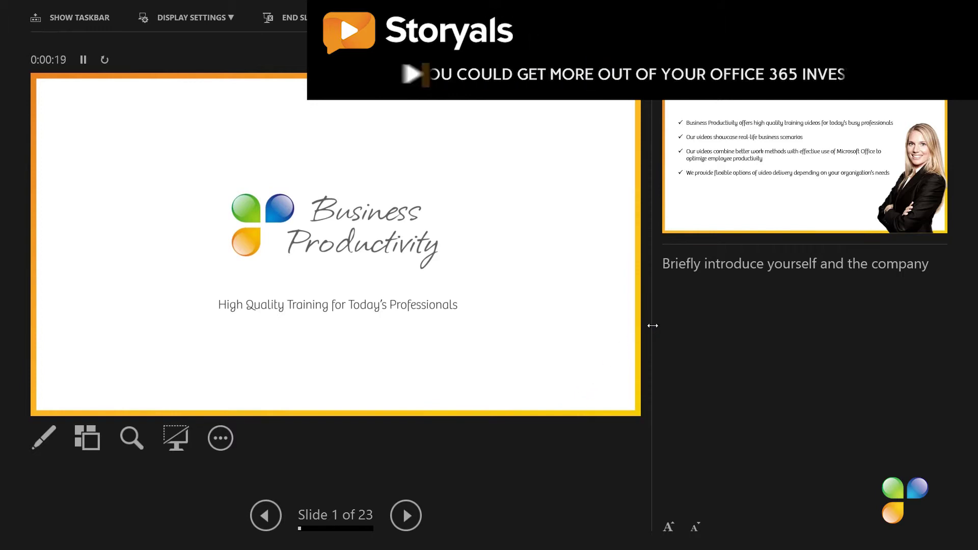
# Step: Widen the notes pane, enlarge the notes text, and advance to slide 3, 'Our Offerings'
pyautogui.moveTo(643, 326); pyautogui.dragTo(585, 333)
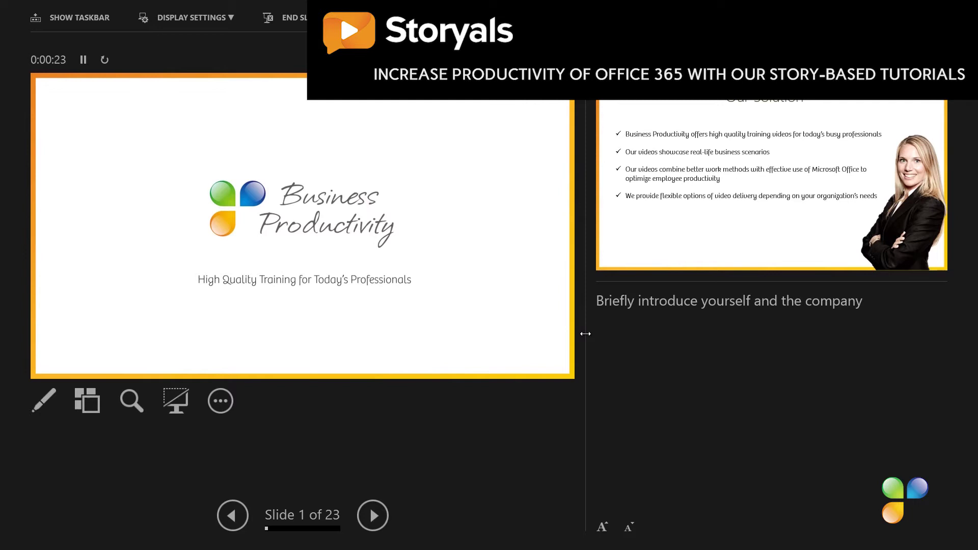
pyautogui.click(602, 528)
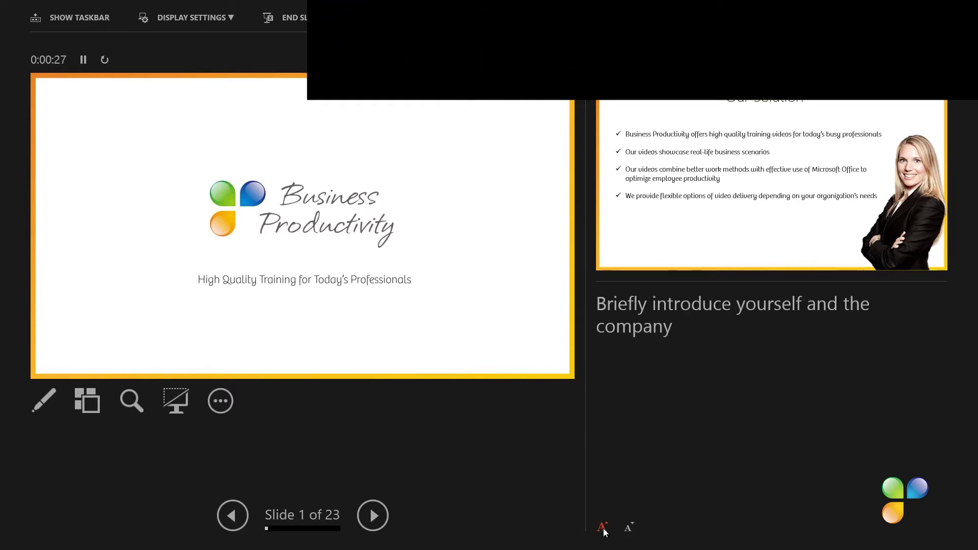
pyautogui.click(374, 518)
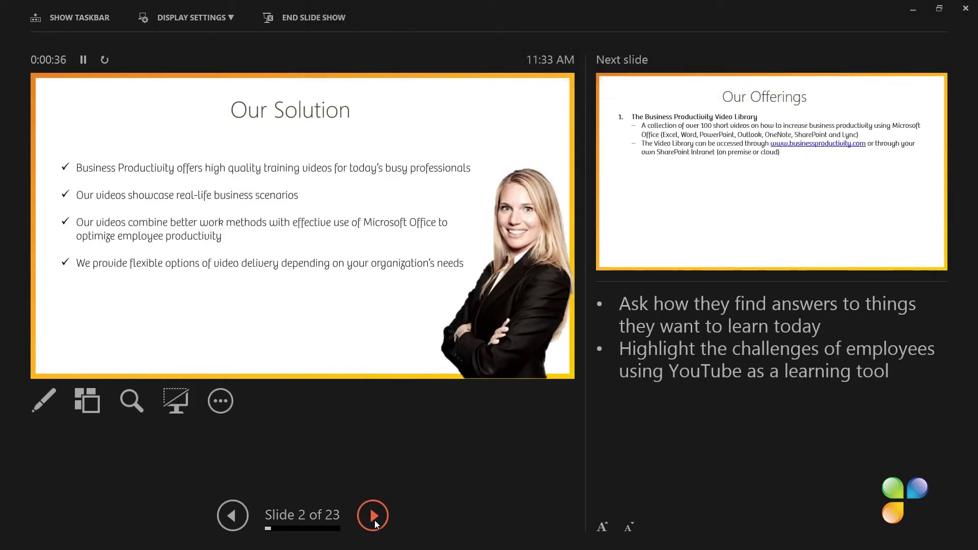
pyautogui.click(374, 518)
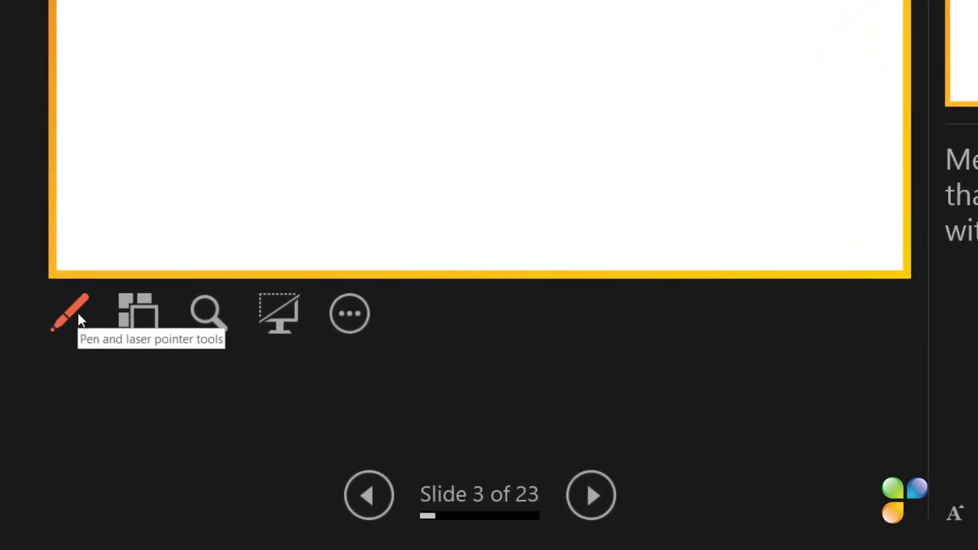
# Step: Highlight '(on premise or cloud)' in yellow with the highlighter pen
pyautogui.click(77, 311)
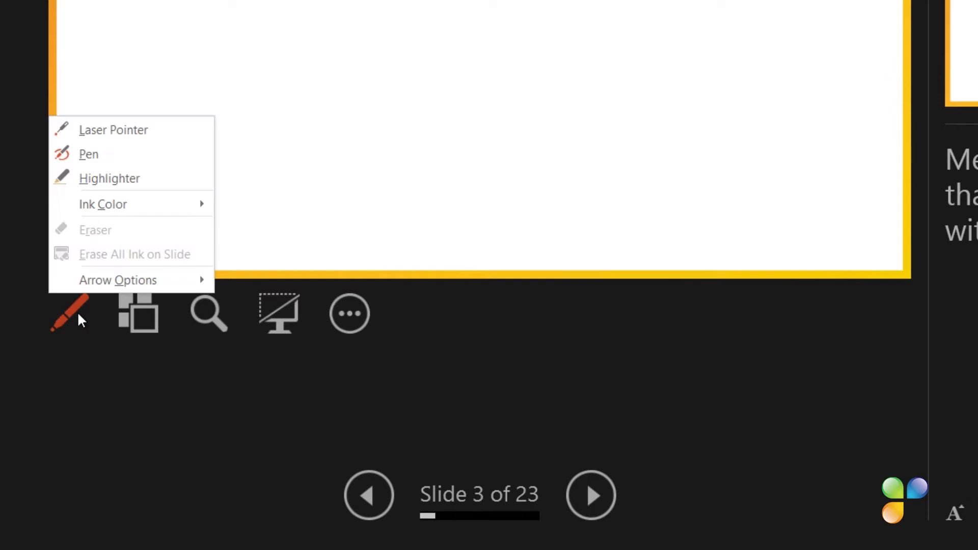
pyautogui.click(99, 178)
pyautogui.moveTo(219, 195); pyautogui.dragTo(313, 197)
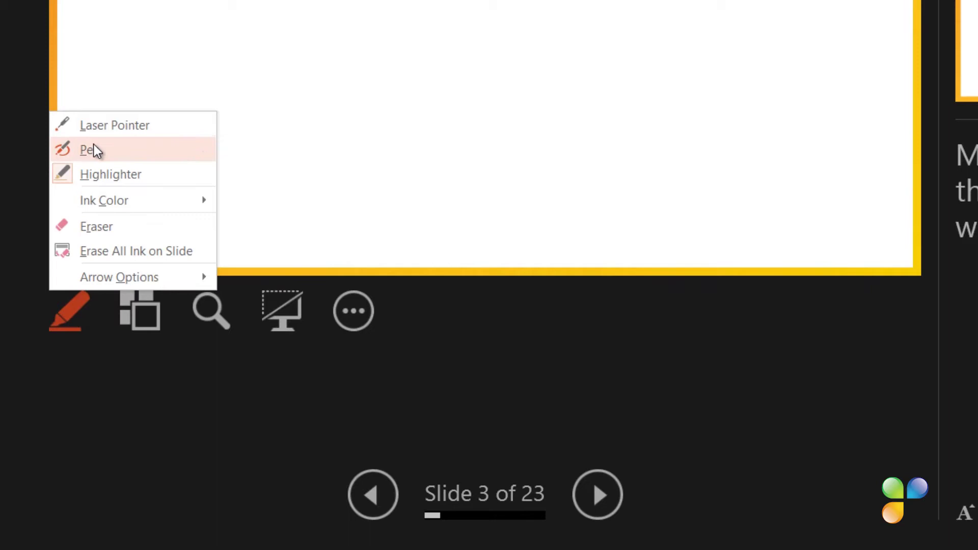
# Step: Point at the text with the Ctrl laser pointer, then turn the laser off
pyautogui.click(92, 127)
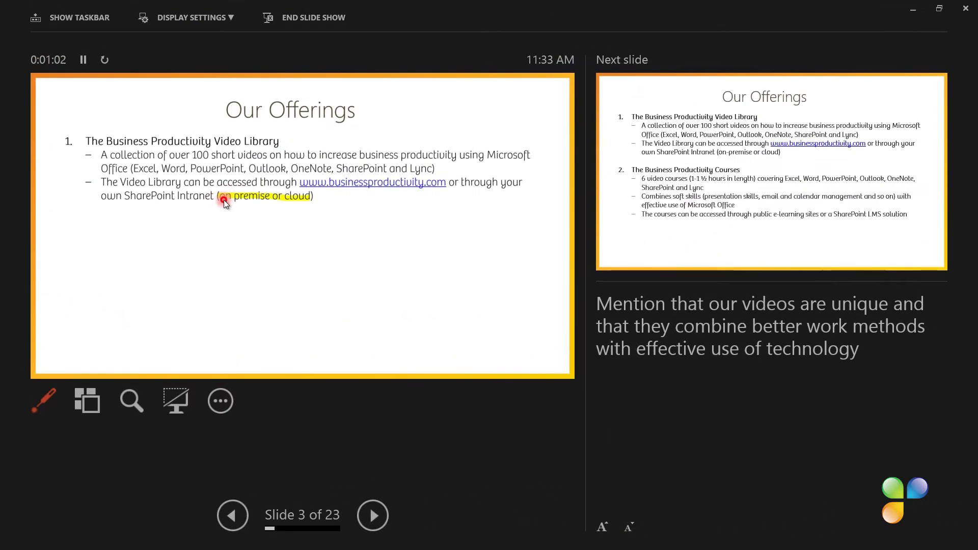
pyautogui.press('ctrl')
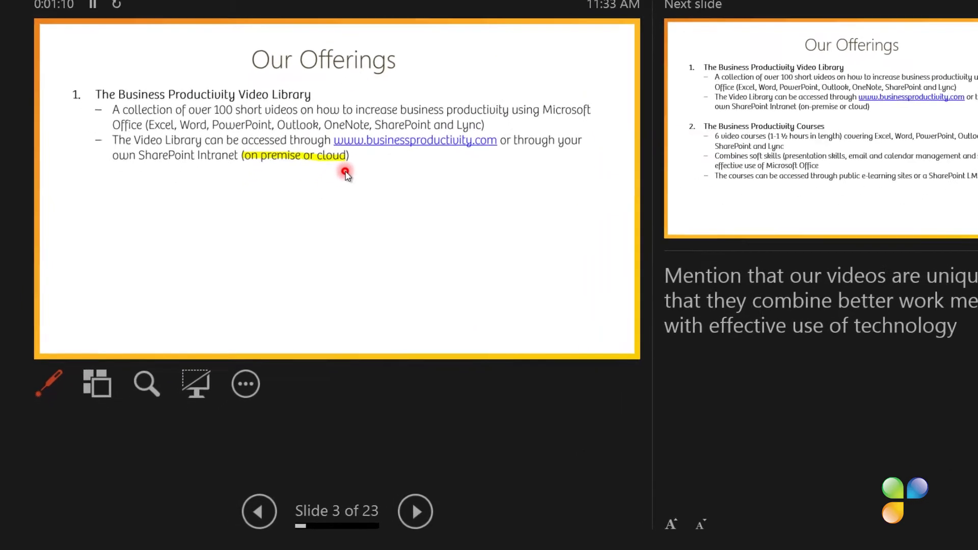
pyautogui.click(70, 319)
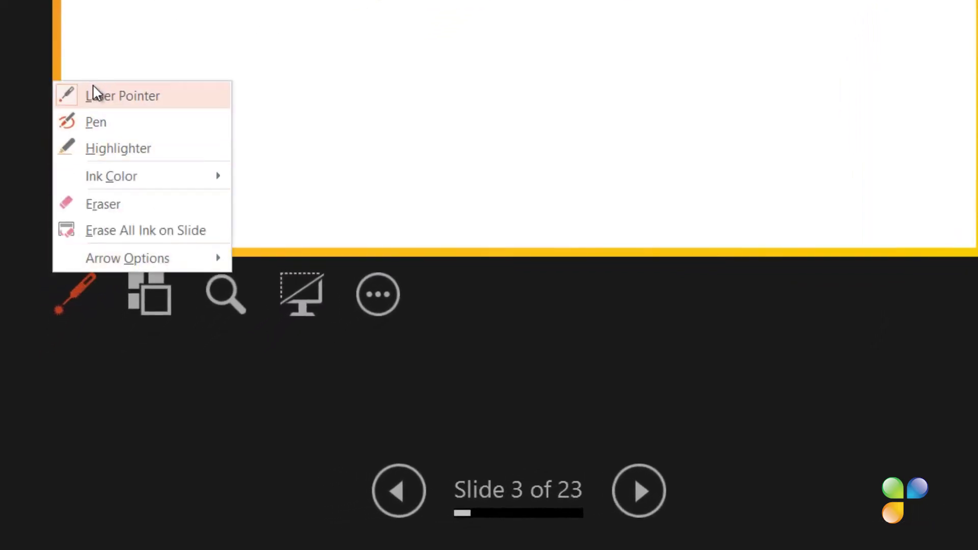
pyautogui.click(83, 137)
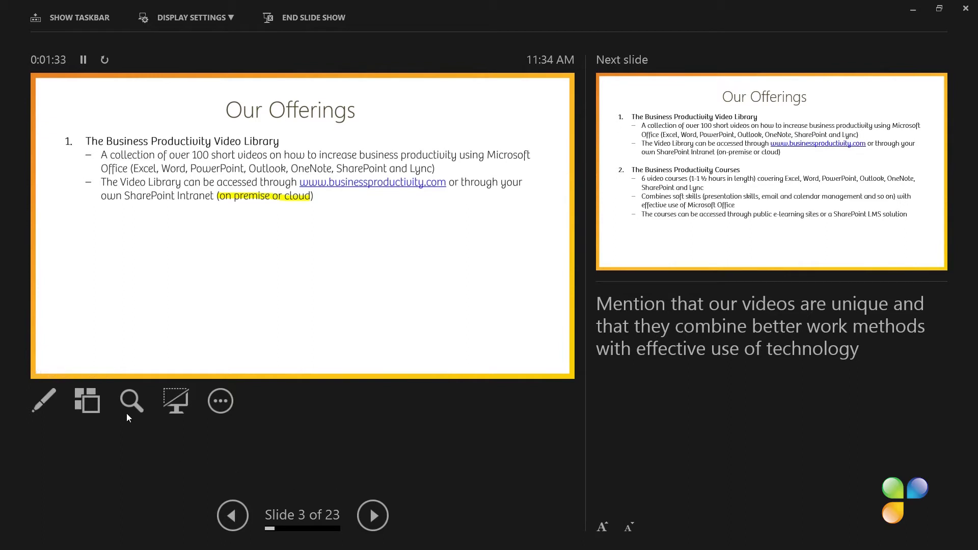
# Step: Show all slides and jump to slide 5, the Excel 2013 scenario videos slide
pyautogui.click(87, 405)
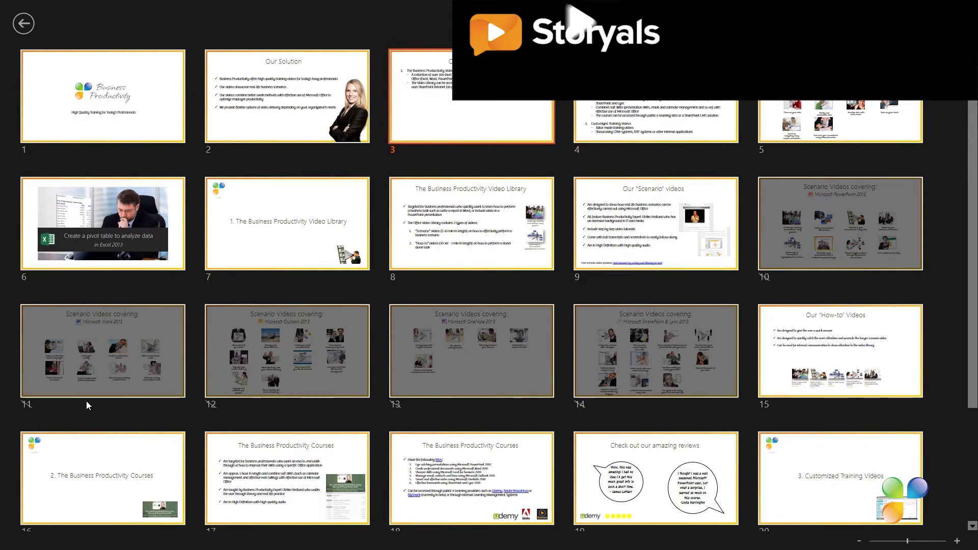
pyautogui.click(818, 114)
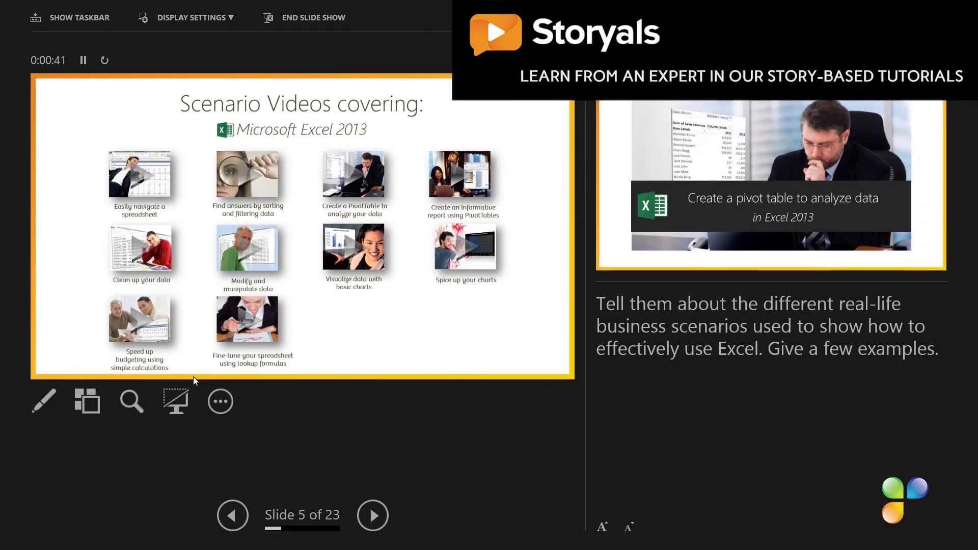
pyautogui.click(131, 401)
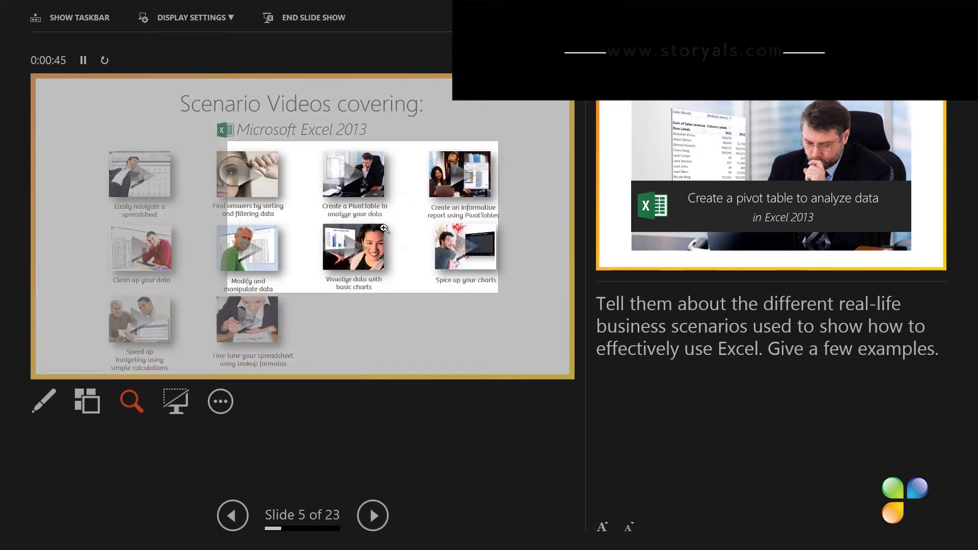
pyautogui.click(425, 223)
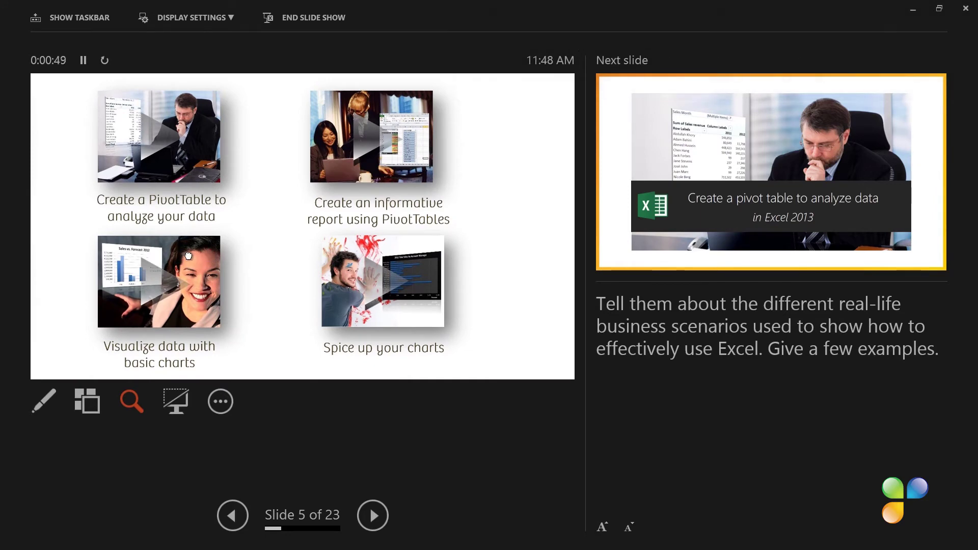
pyautogui.moveTo(422, 226); pyautogui.dragTo(447, 255)
pyautogui.moveTo(281, 259); pyautogui.dragTo(401, 254)
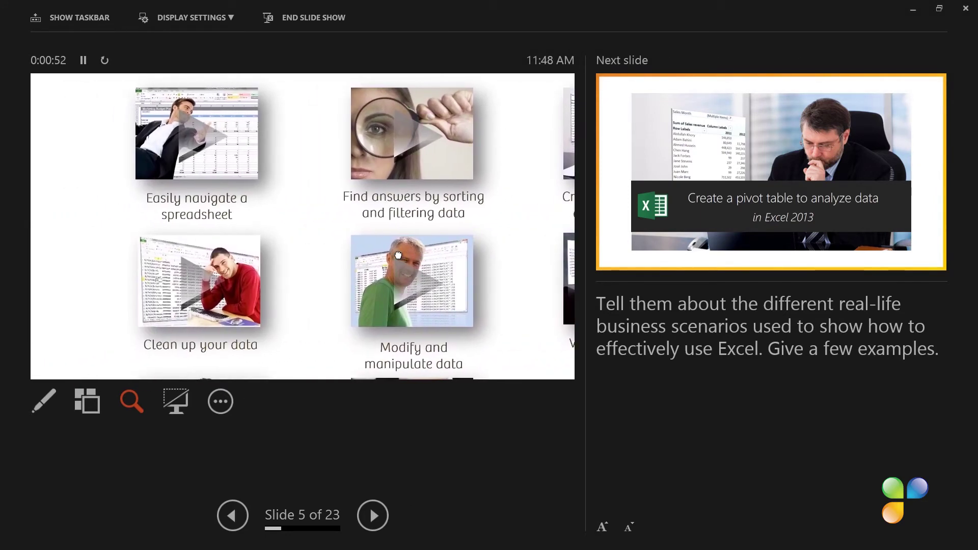
pyautogui.click(130, 398)
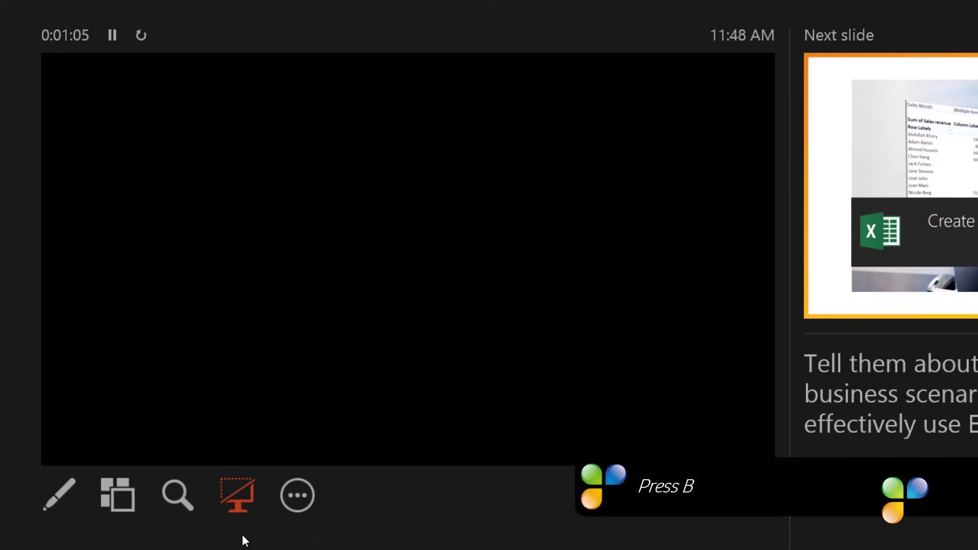
pyautogui.click(241, 500)
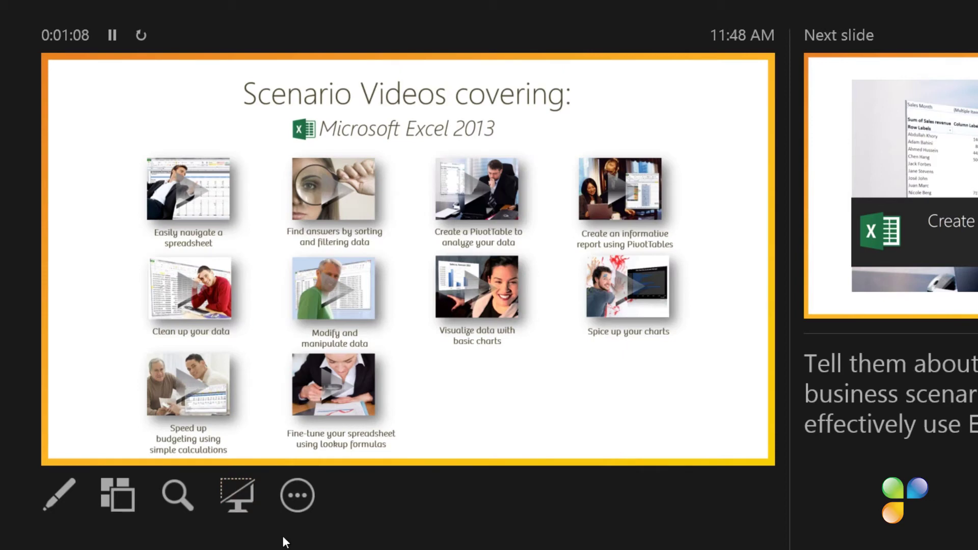
pyautogui.click(296, 498)
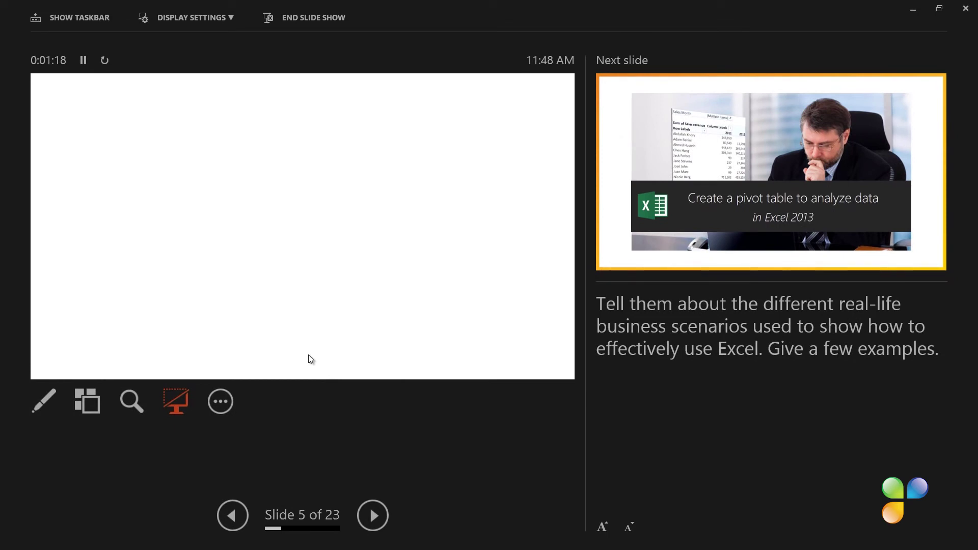
pyautogui.click(179, 403)
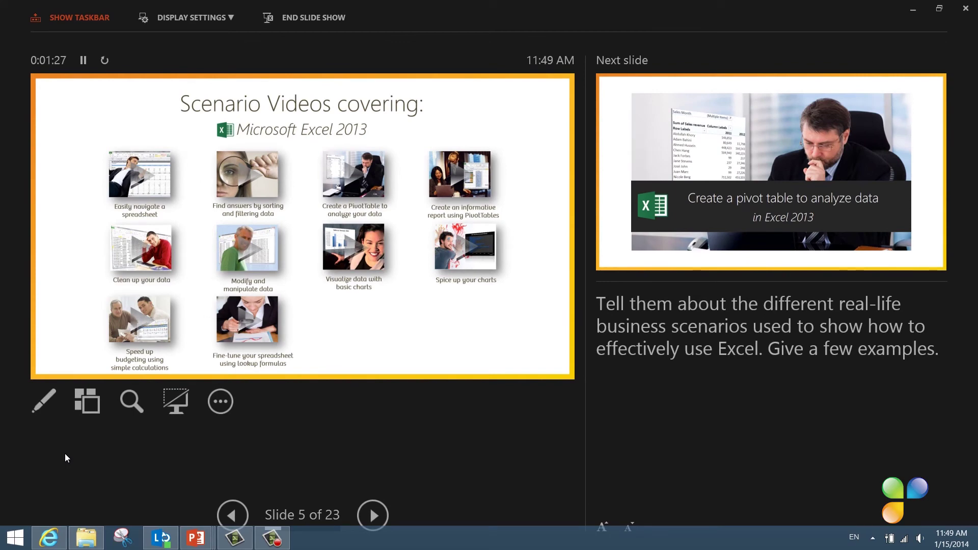
# Step: Switch to Internet Explorer from the taskbar, then end the slide show
pyautogui.click(55, 541)
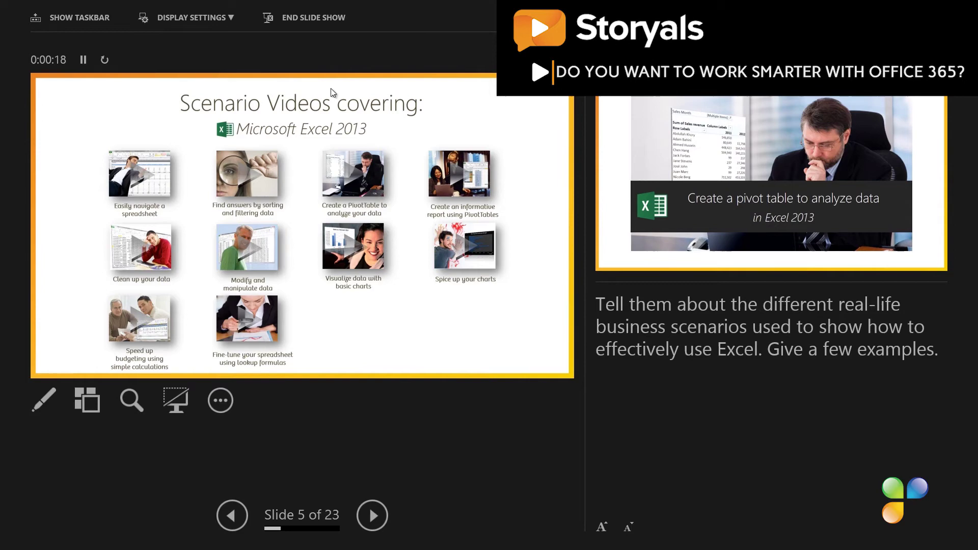
pyautogui.click(313, 17)
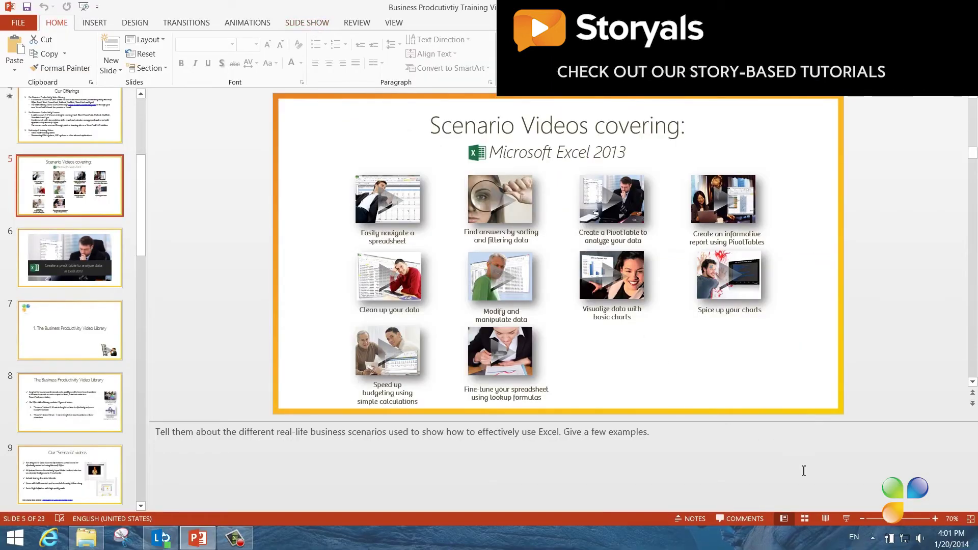
# Step: Resume the slide show in Presenter View from slide 5 and show the extra slide show options
pyautogui.click(843, 513)
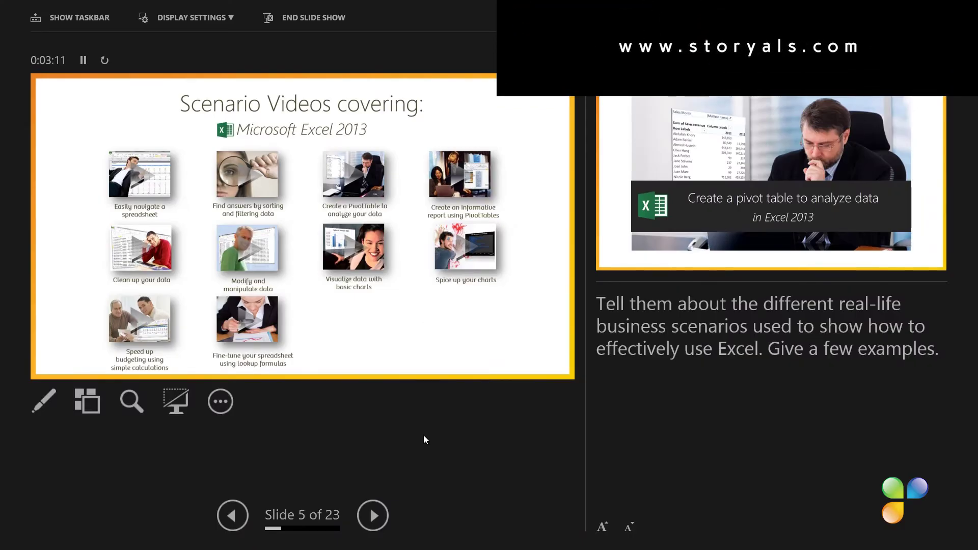
pyautogui.click(222, 400)
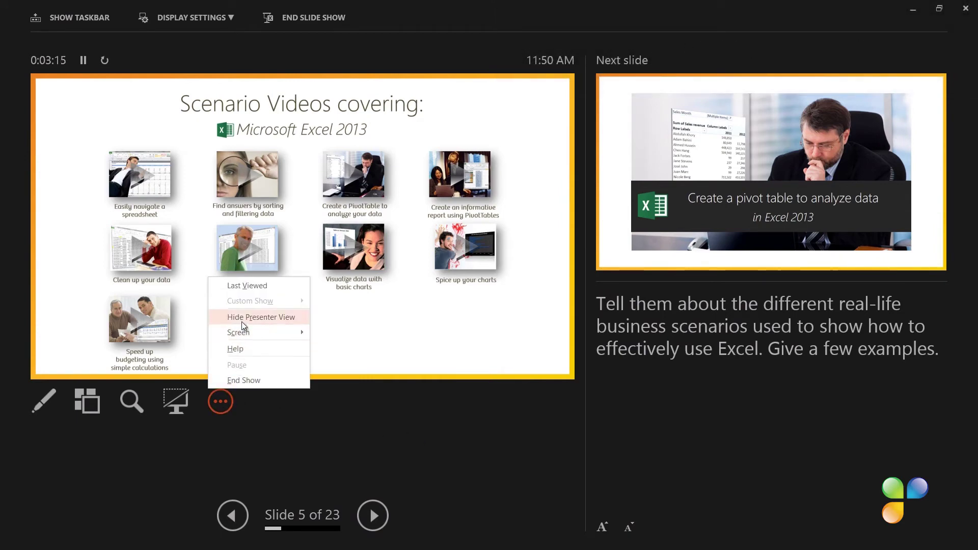